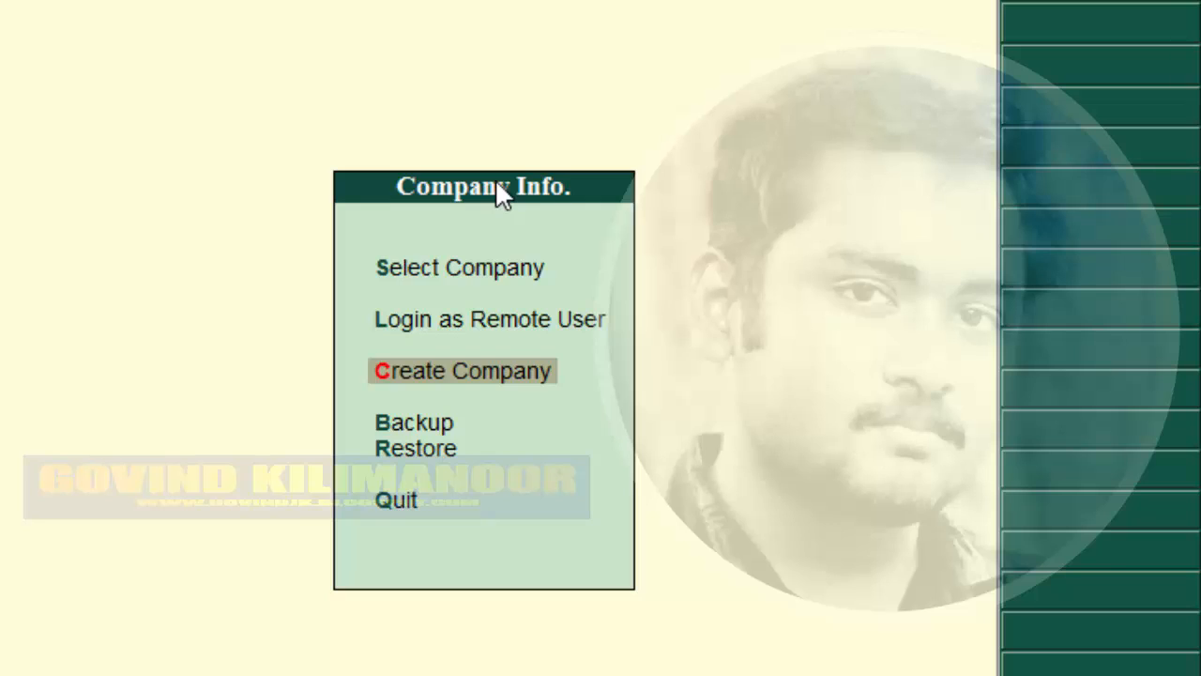
# Start creating a new company named Abc Ltd and keep the same text as its mailing name.
pyautogui.press('Return')
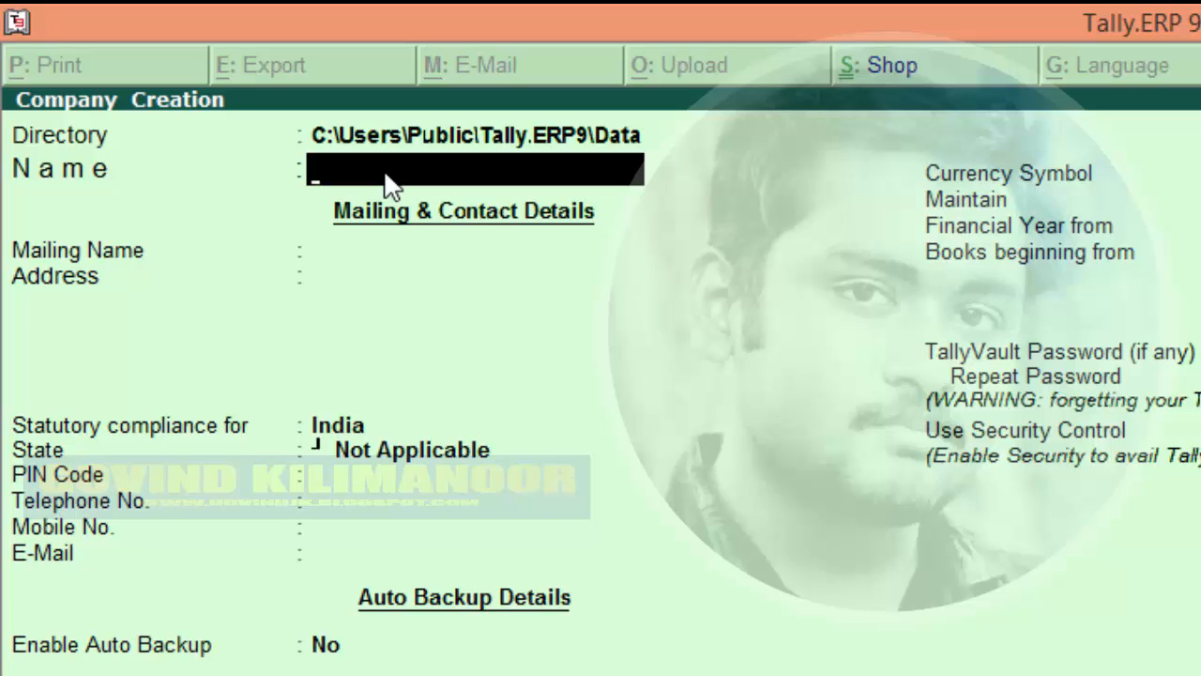
pyautogui.write('Abc')
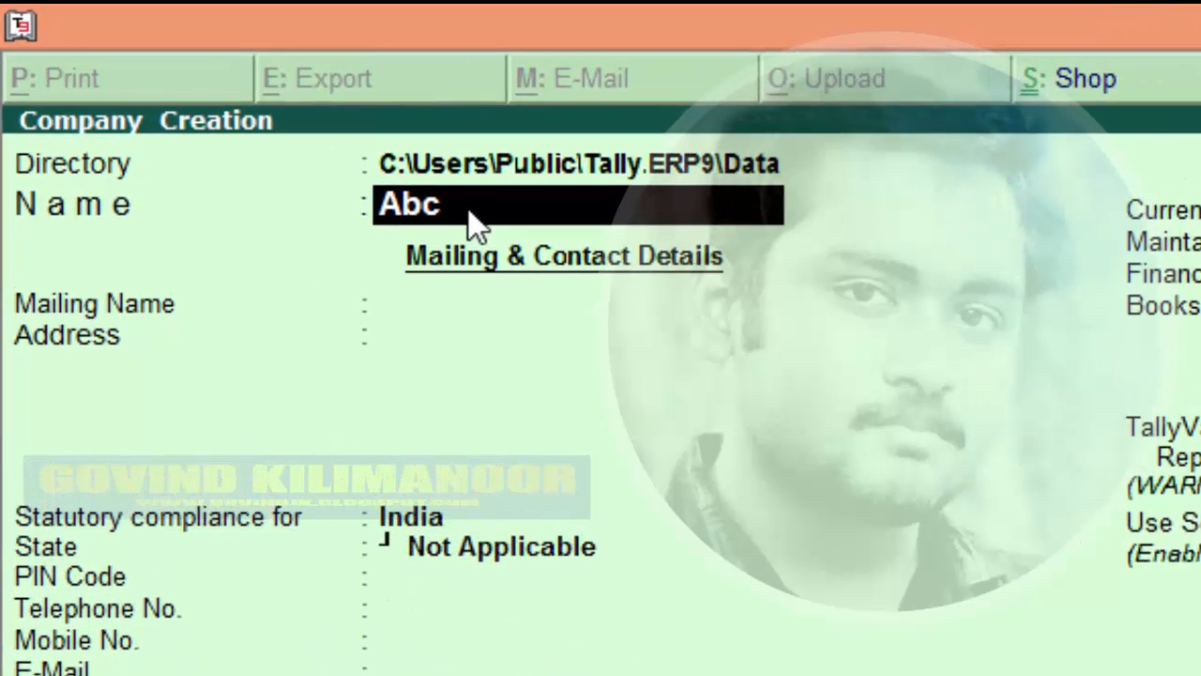
pyautogui.write(' Ltd')
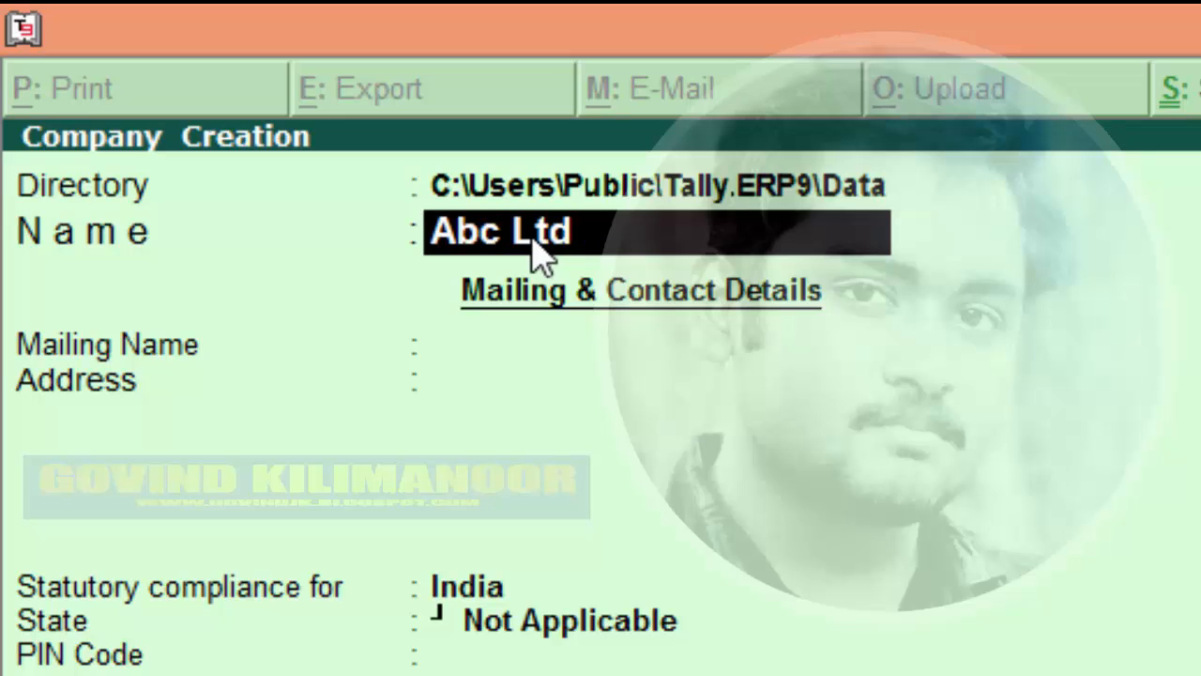
pyautogui.press('Return')
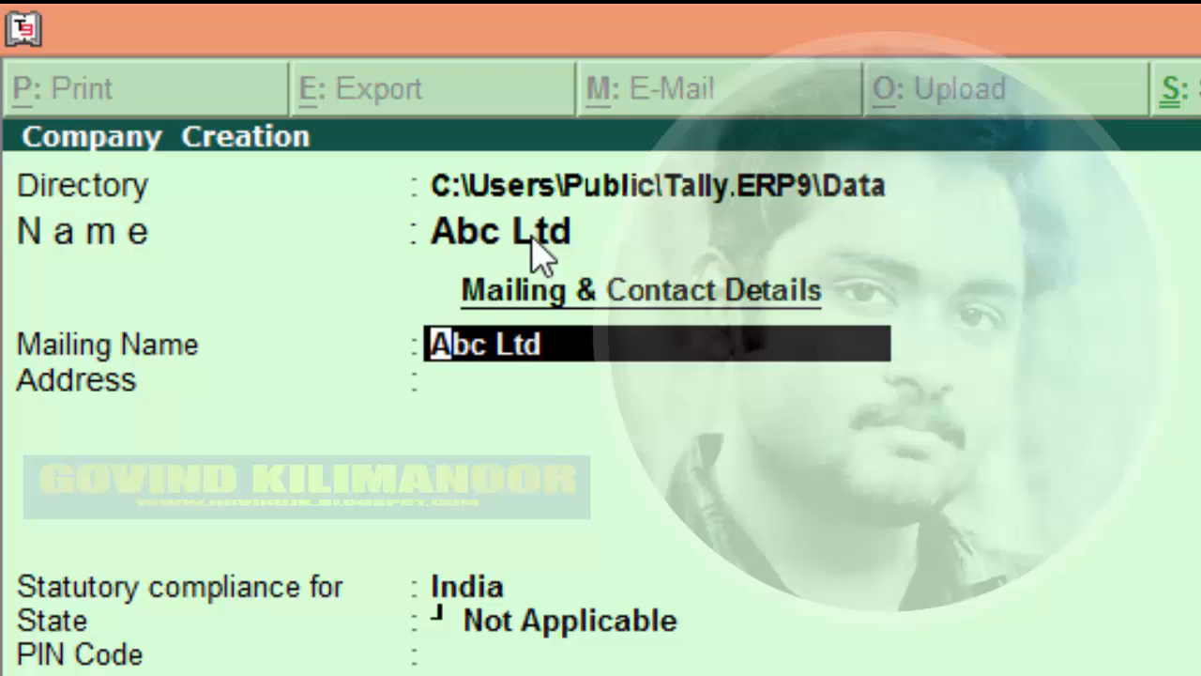
pyautogui.press('Return')
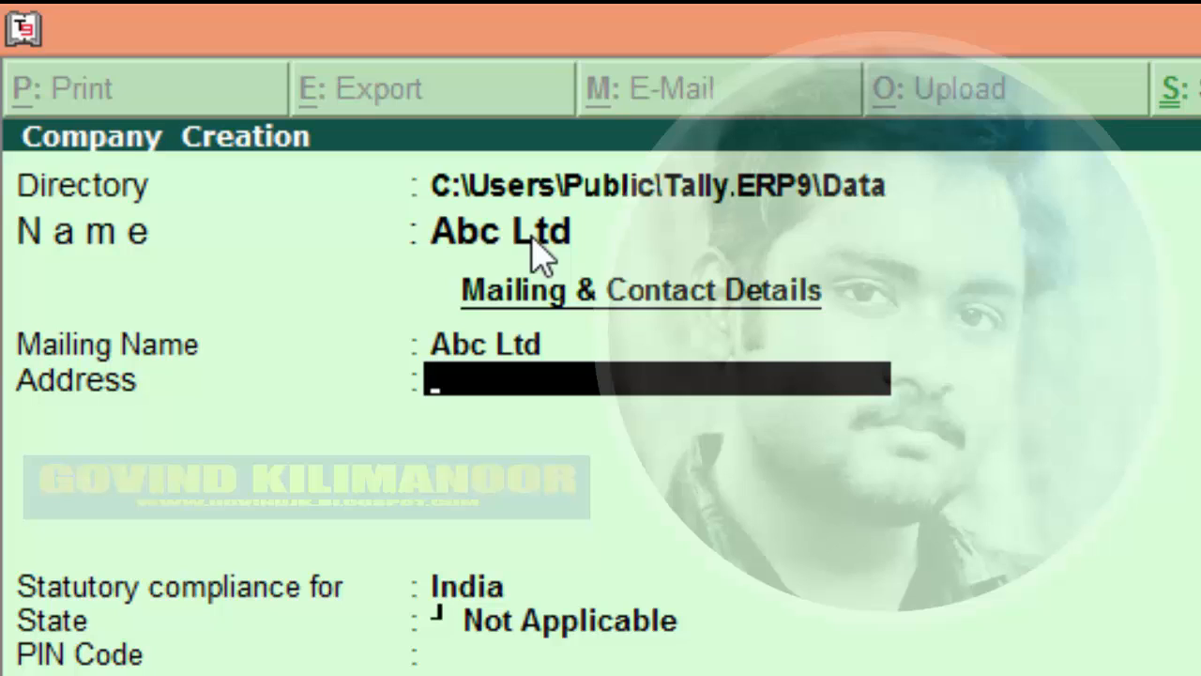
# Fill in the company's two-line mailing address.
pyautogui.write('Abc')
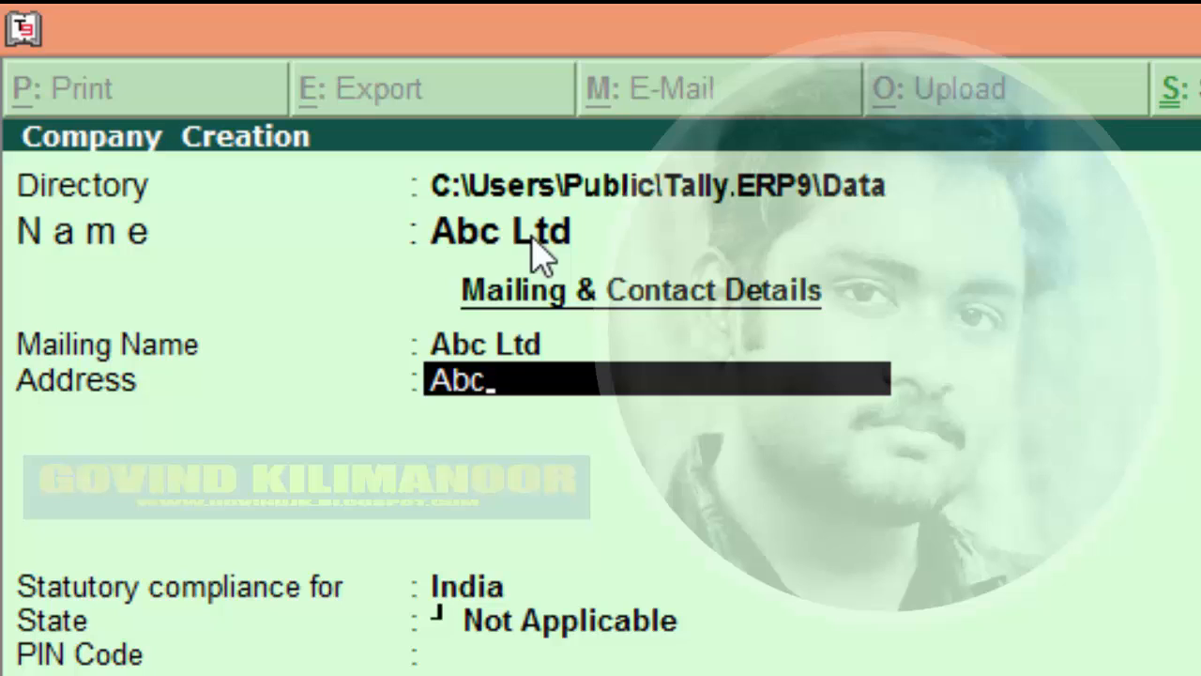
pyautogui.write('Ltd')
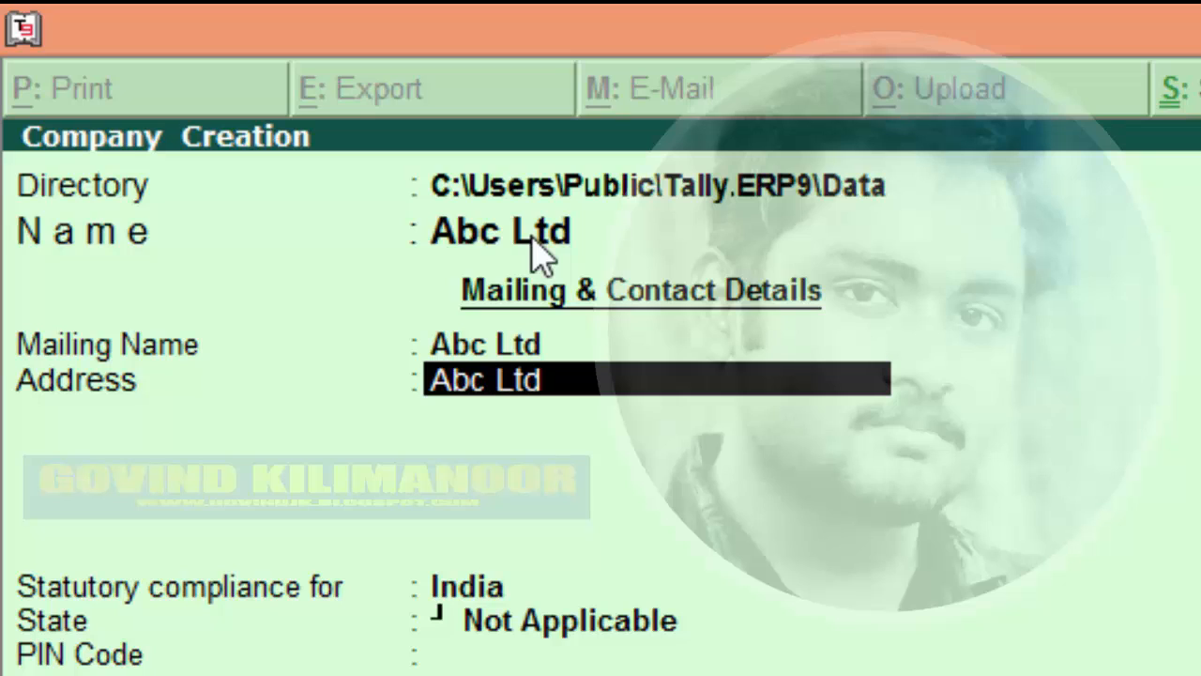
pyautogui.press('Return')
pyautogui.write('Tr')
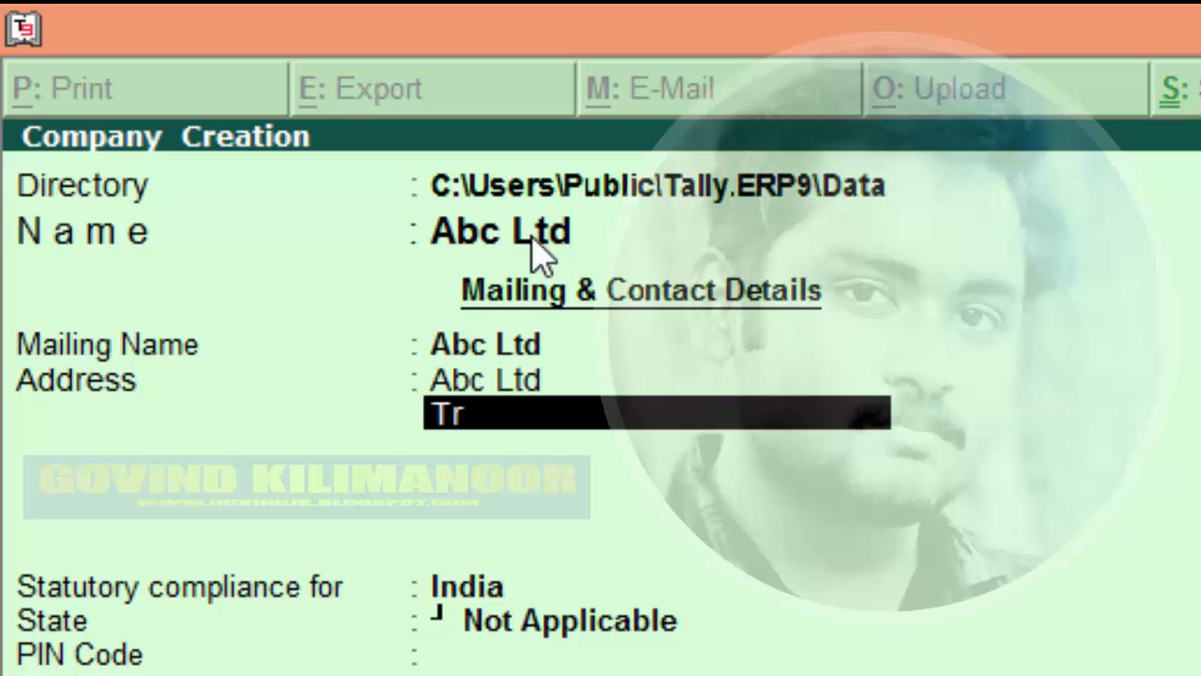
pyautogui.write('ivan')
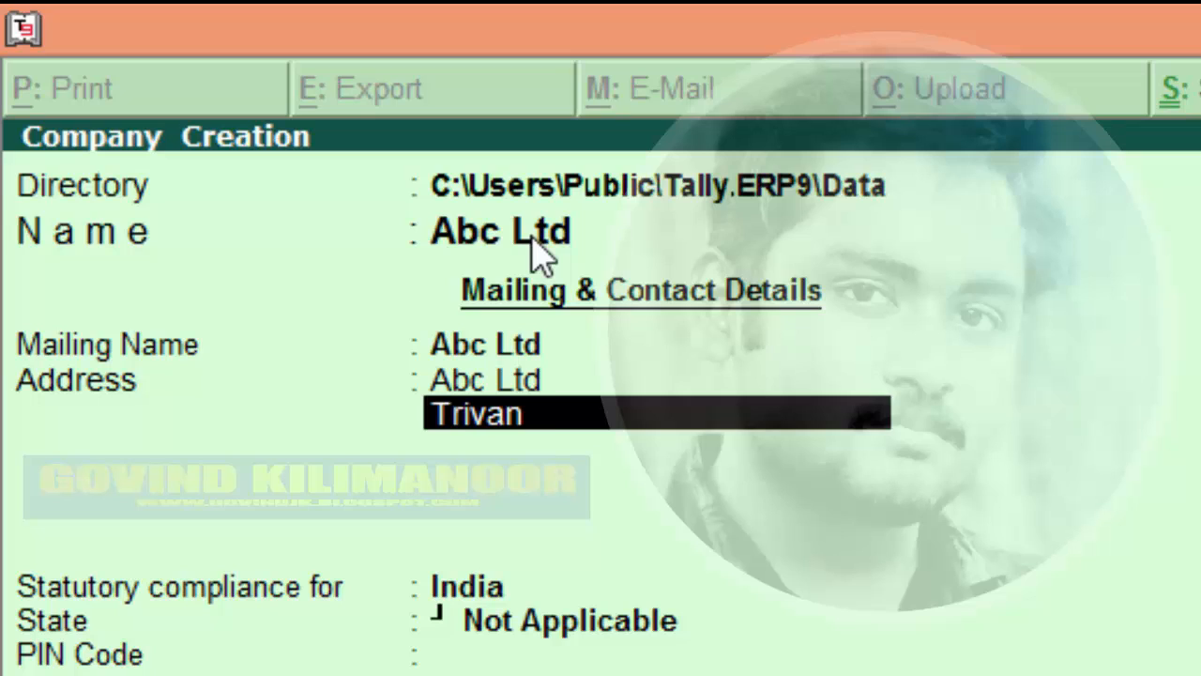
pyautogui.write('drum')
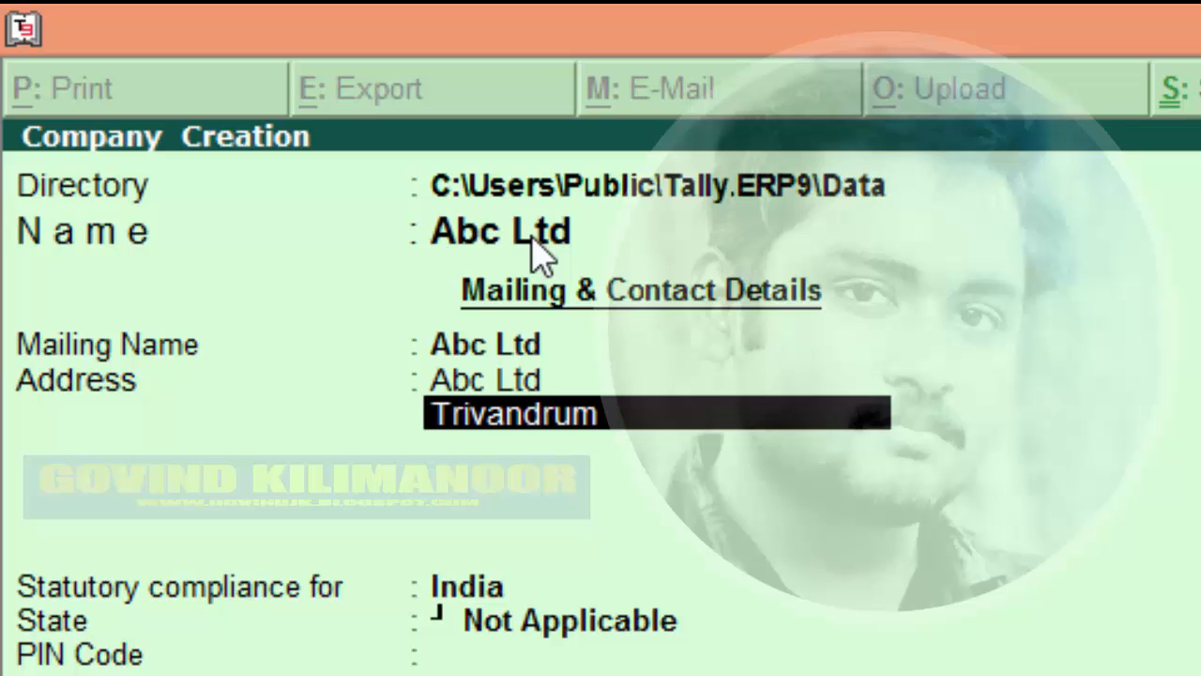
pyautogui.press('Return')
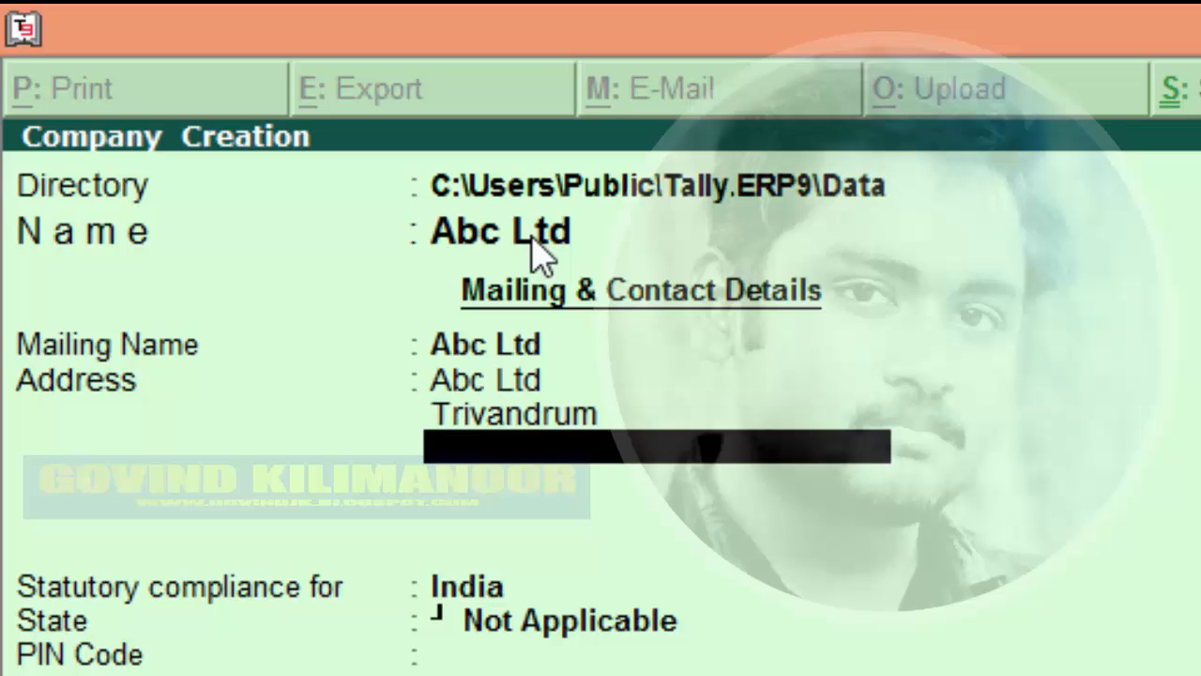
pyautogui.press('Return')
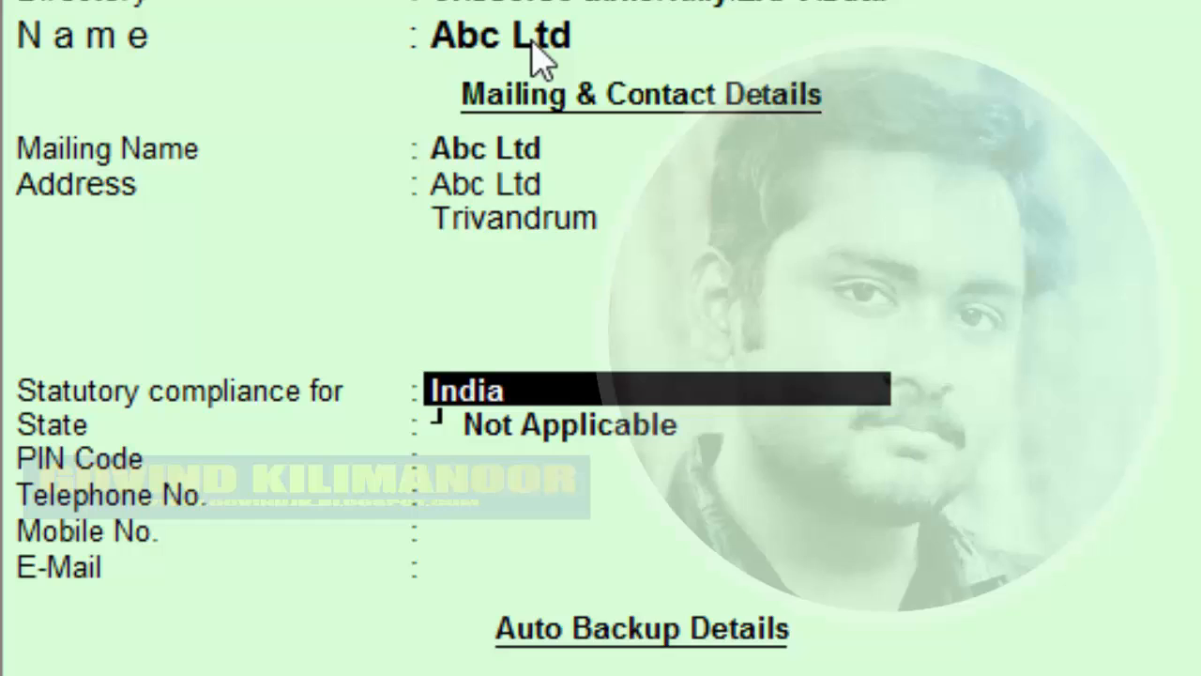
# Keep India for statutory compliance and set the company's state to Kerala.
pyautogui.press('Return')
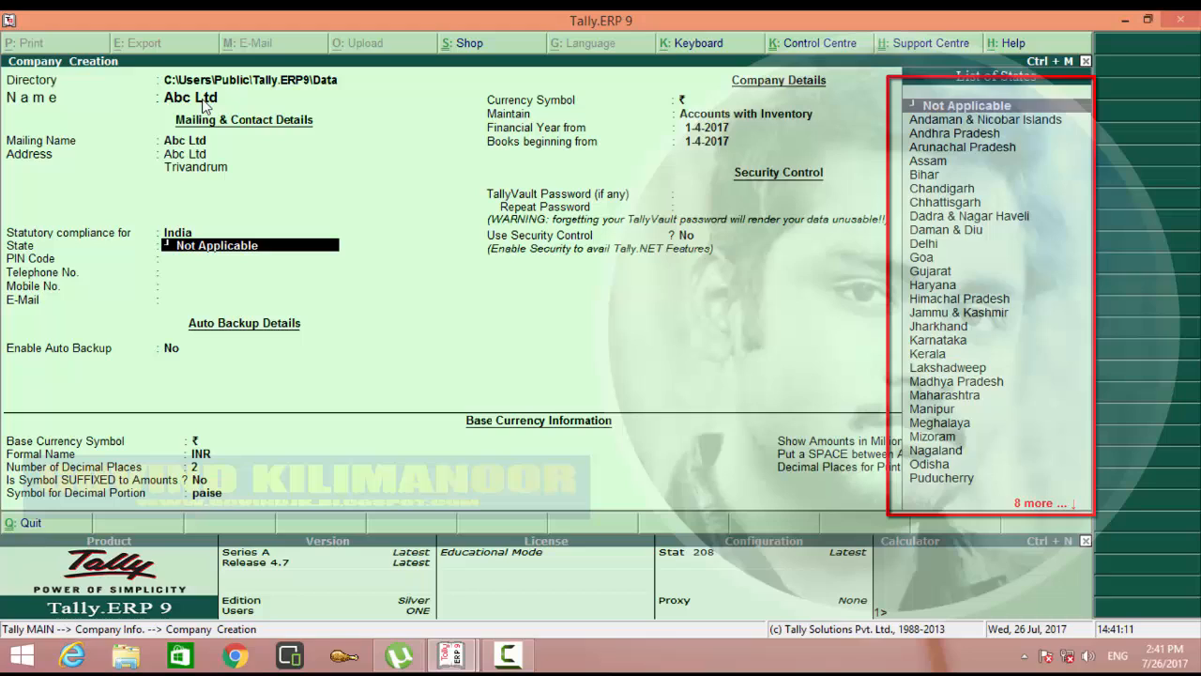
pyautogui.write('K')
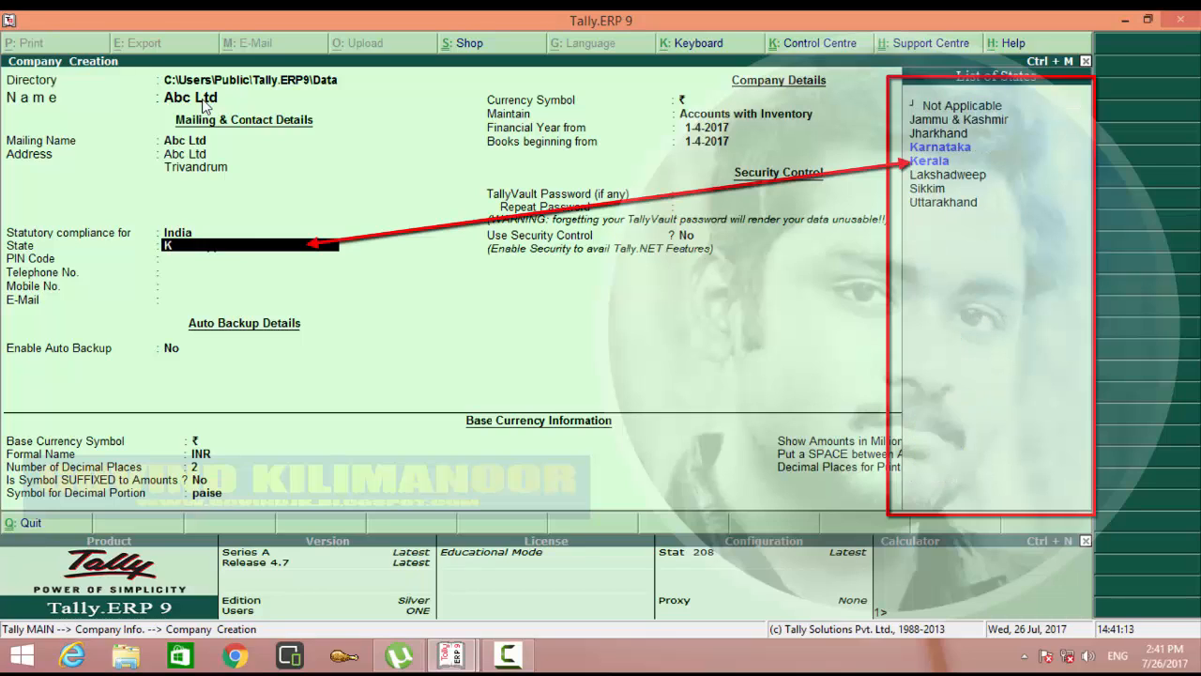
pyautogui.press('Down')
pyautogui.press('Return')
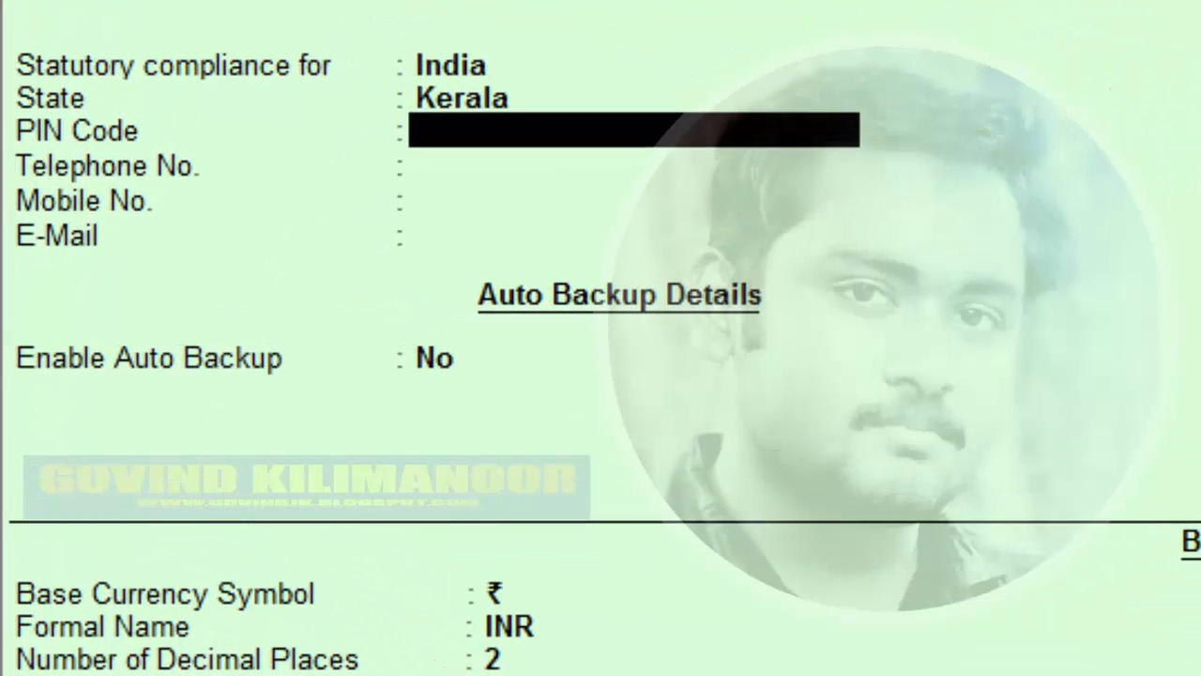
# Enter the company's postal PIN code and leave the telephone, mobile and e-mail fields blank.
pyautogui.write('695612')
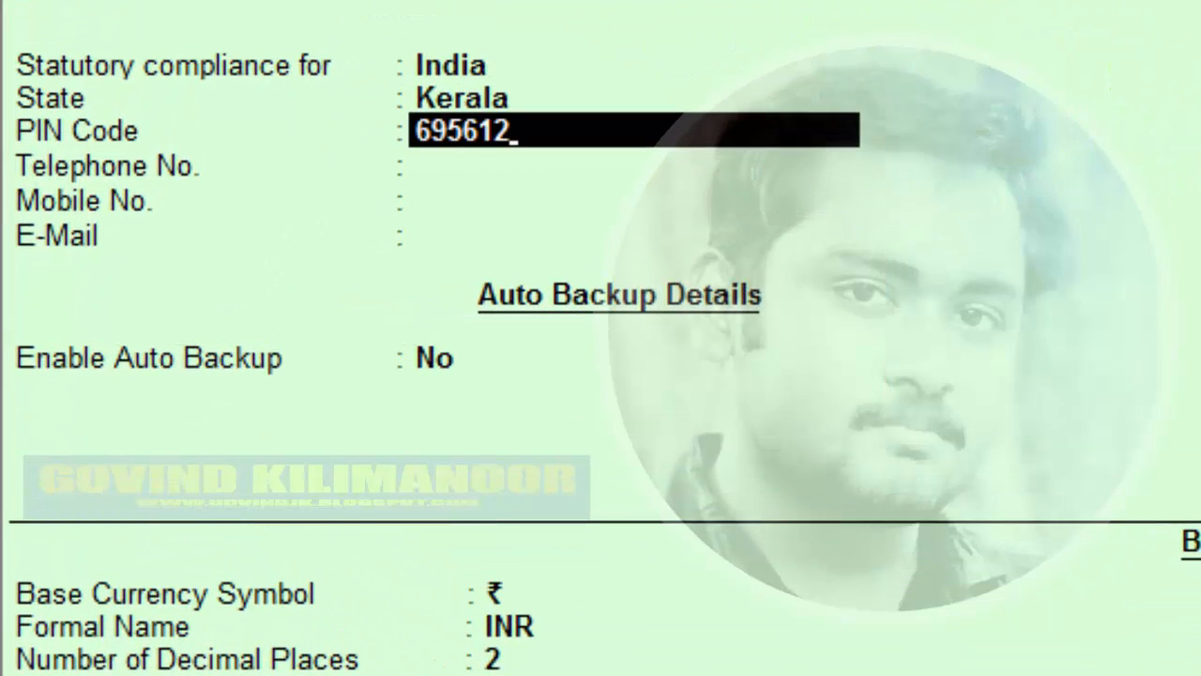
pyautogui.press('Return')
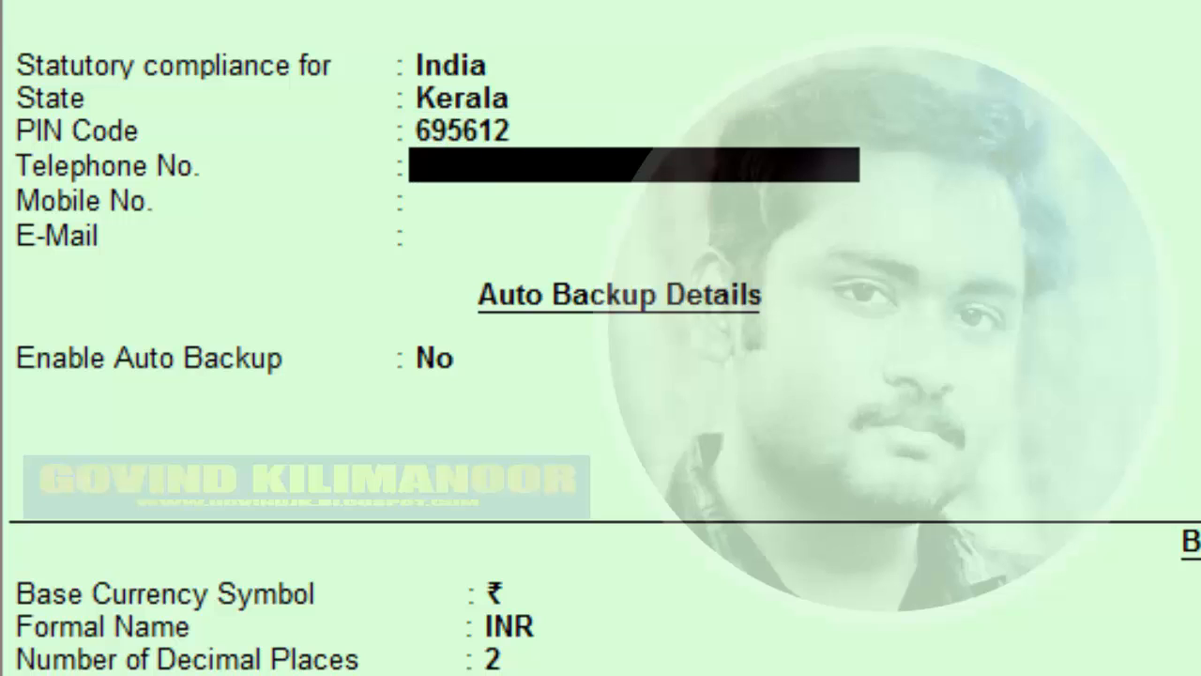
pyautogui.press('Return')
pyautogui.press('Return')
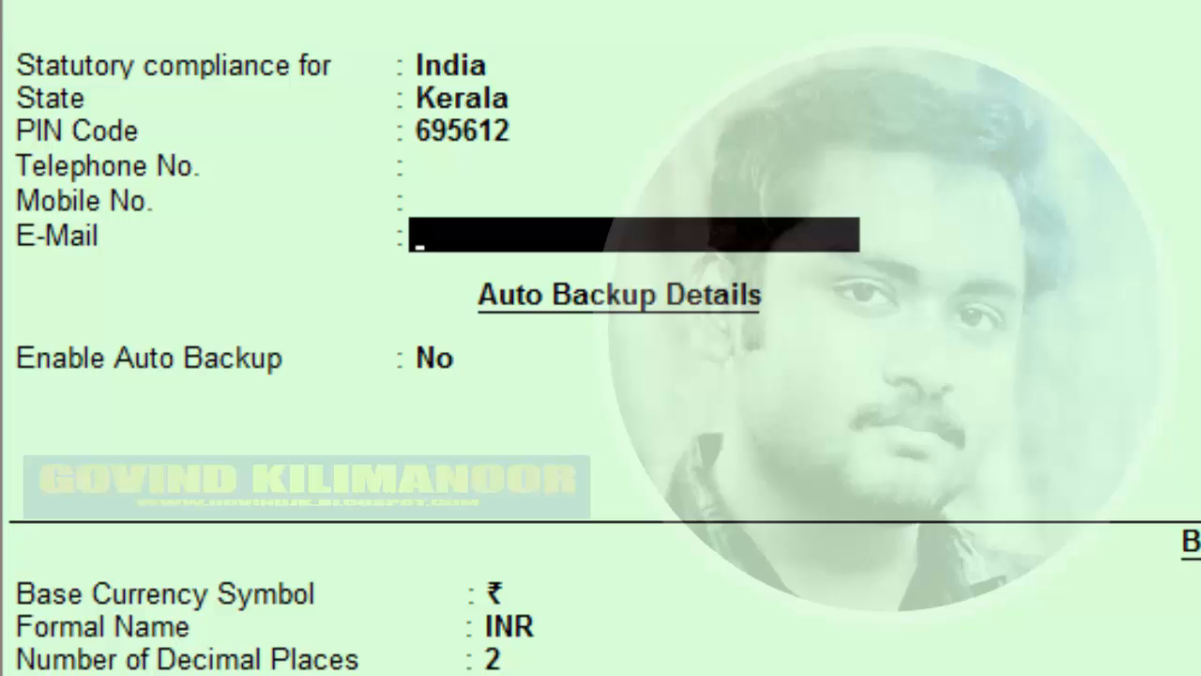
pyautogui.press('Return')
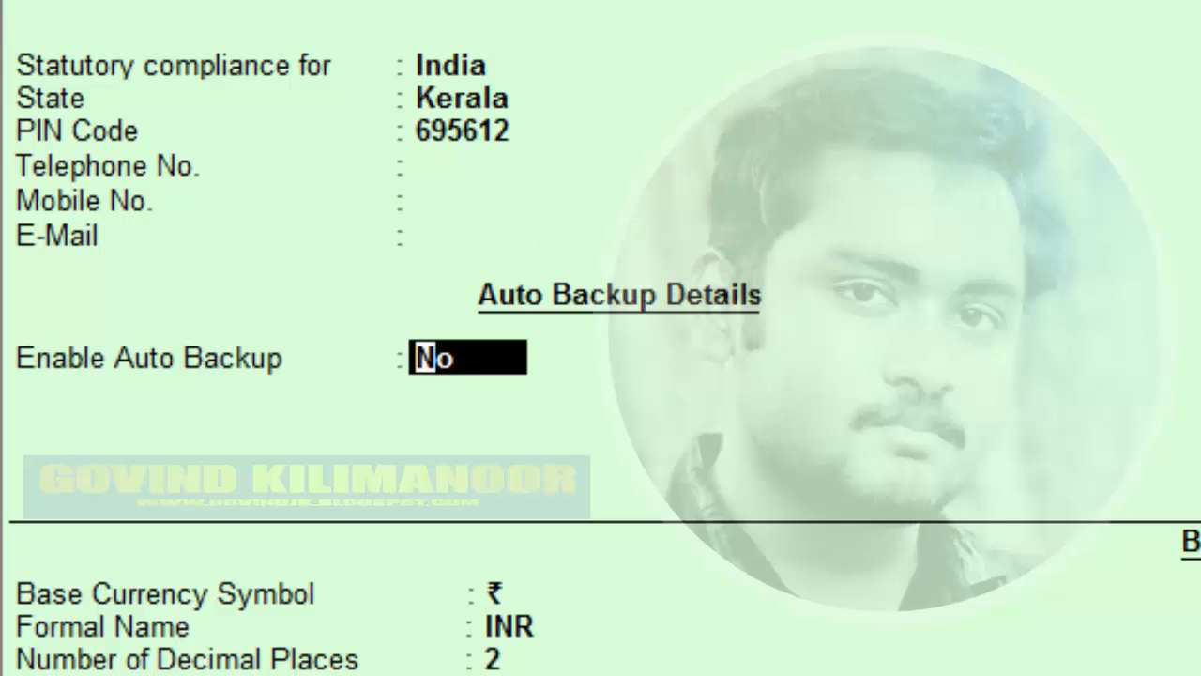
# Enable auto backup and set the company to maintain Accounts with Inventory.
pyautogui.write('y')
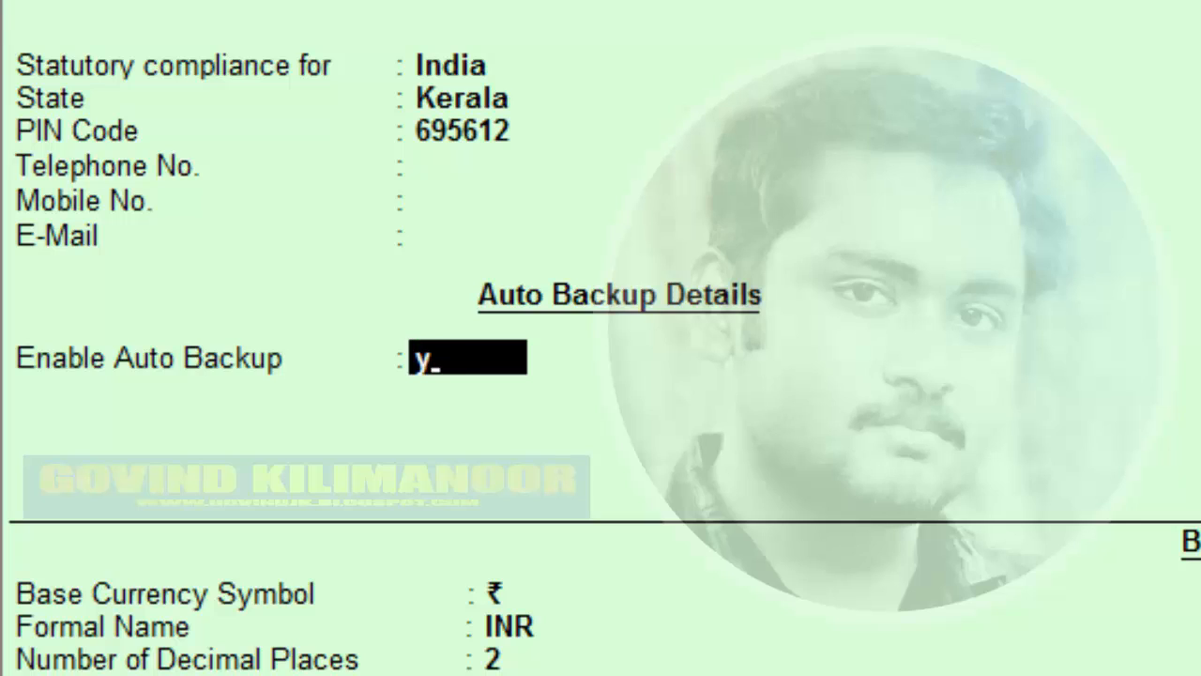
pyautogui.press('Return')
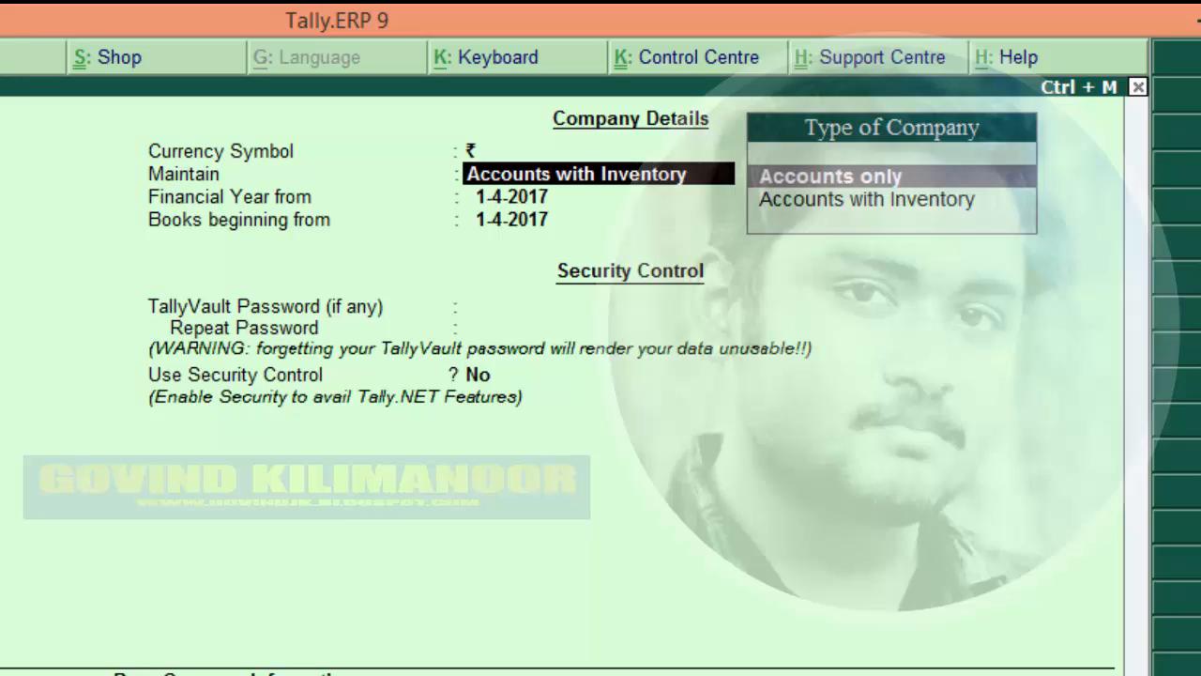
pyautogui.press('Down')
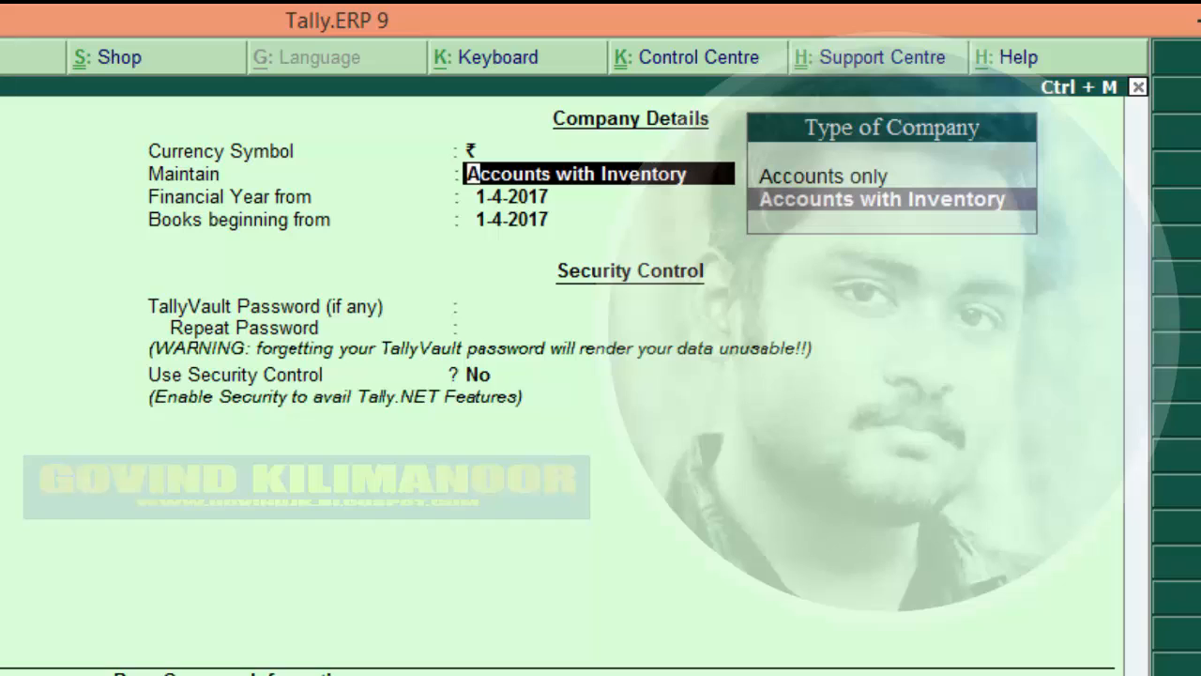
pyautogui.press('Return')
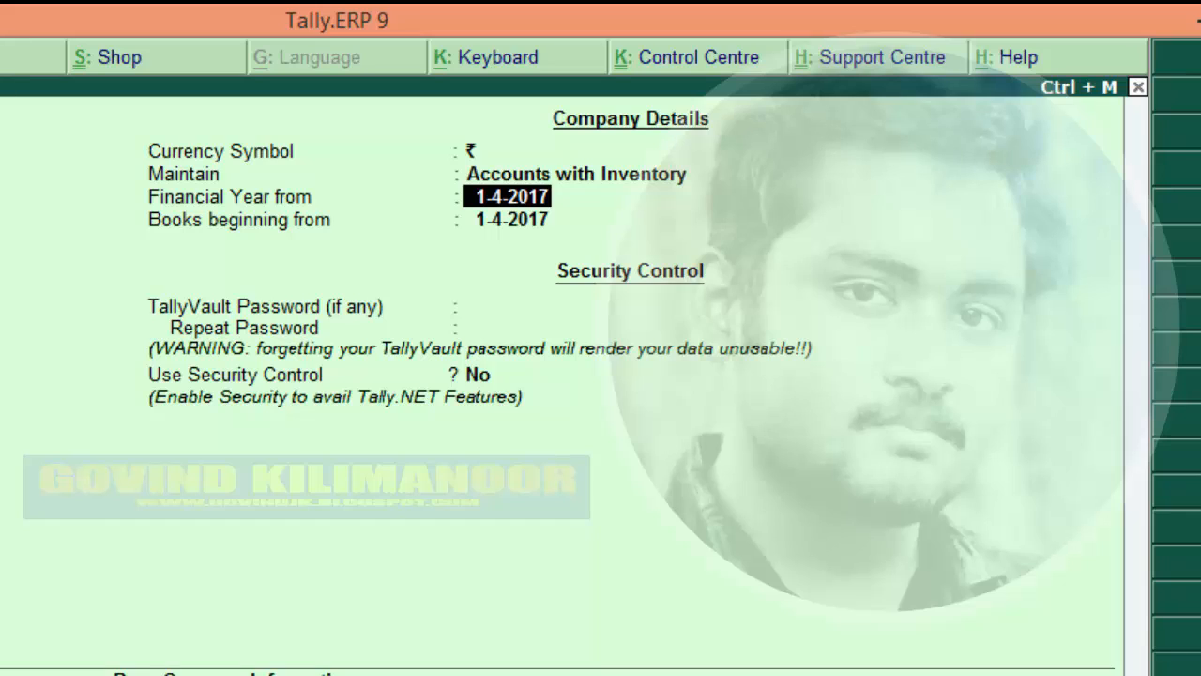
# Keep 1-4-2017 as the start date for both the financial year and the books.
pyautogui.press('Return')
pyautogui.press('Up')
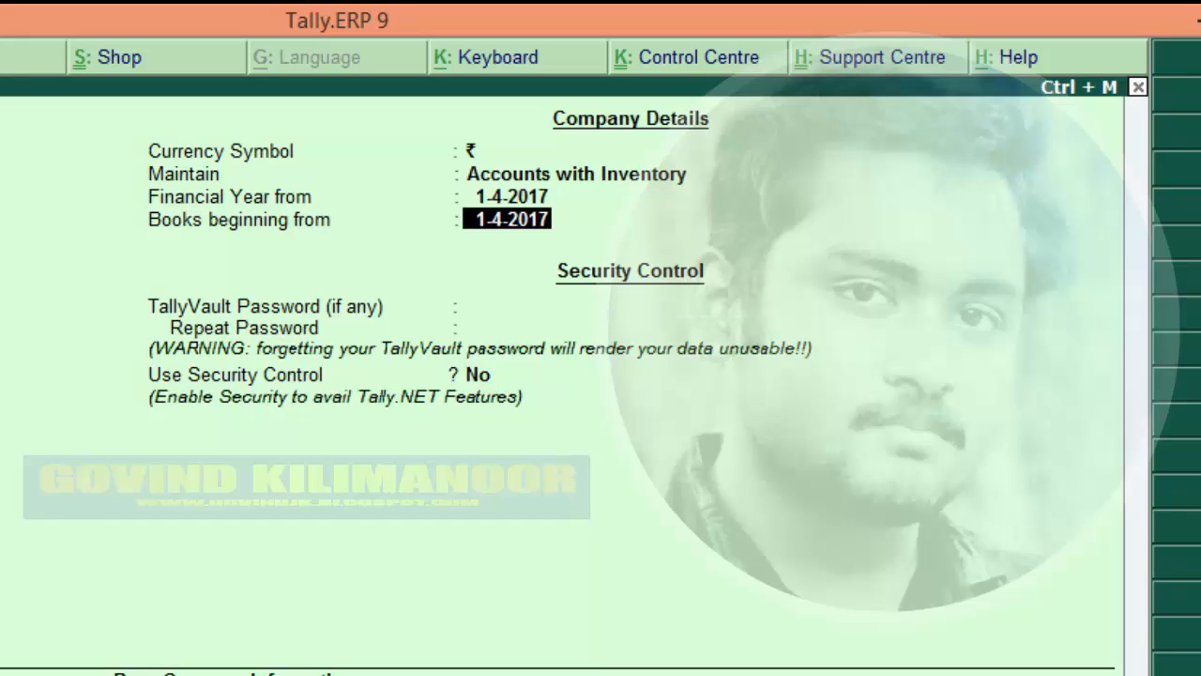
pyautogui.press('Return')
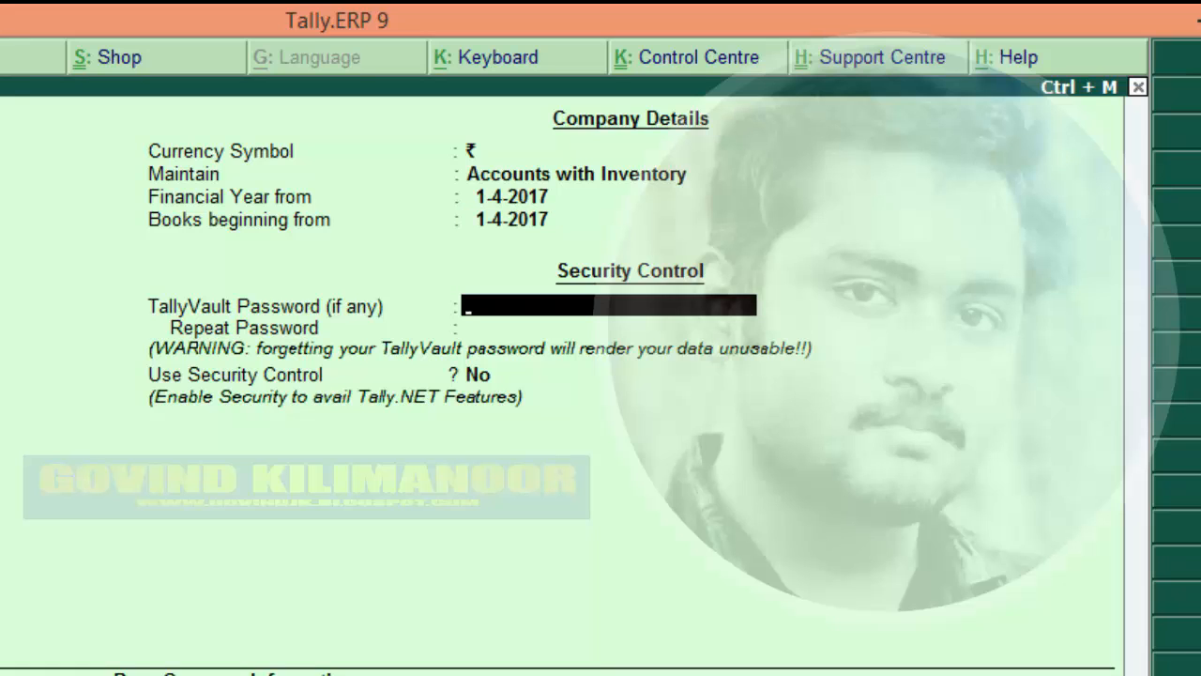
# Leave the TallyVault password blank and keep Use Security Control set to No.
pyautogui.press('Return')
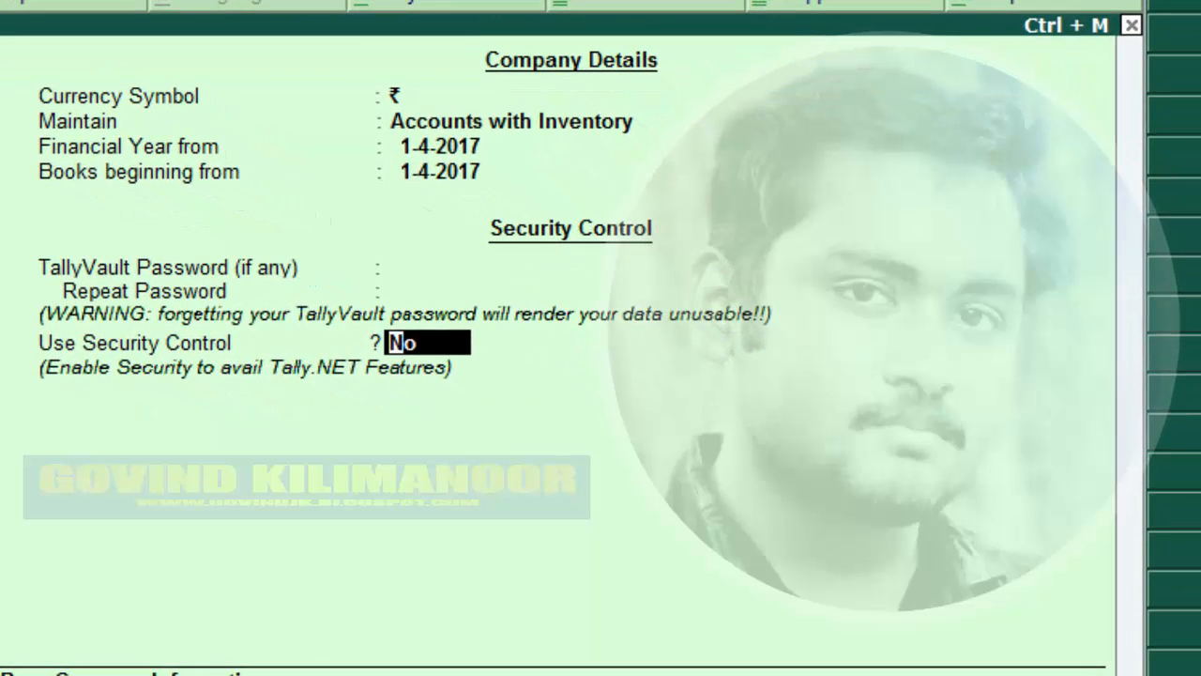
pyautogui.press('Up')
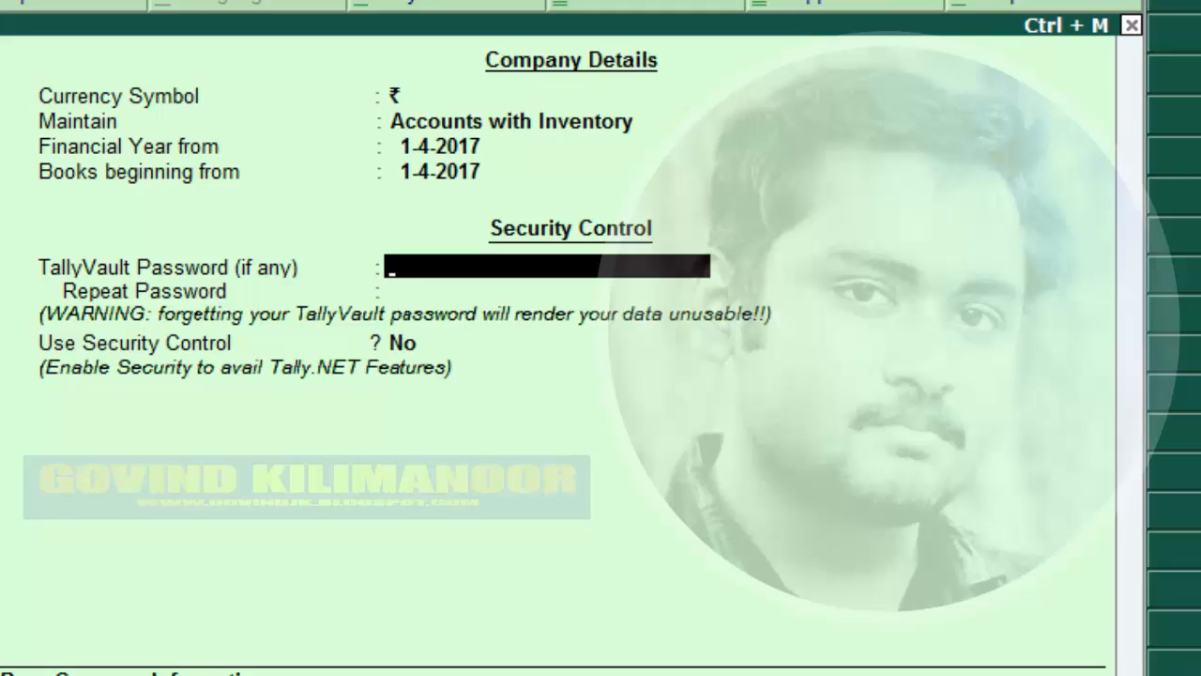
pyautogui.press('Return')
pyautogui.press('Return')
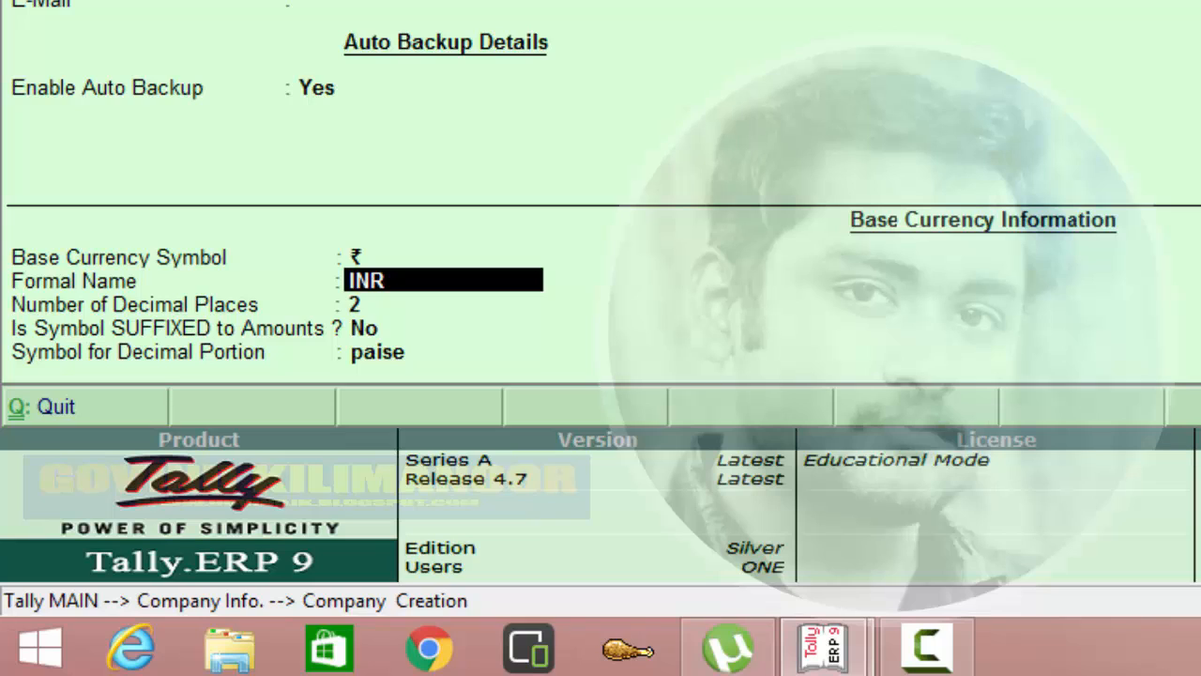
# Keep the default base currency settings for INR and accept the creation of the company.
pyautogui.press('Return')
pyautogui.press('Return')
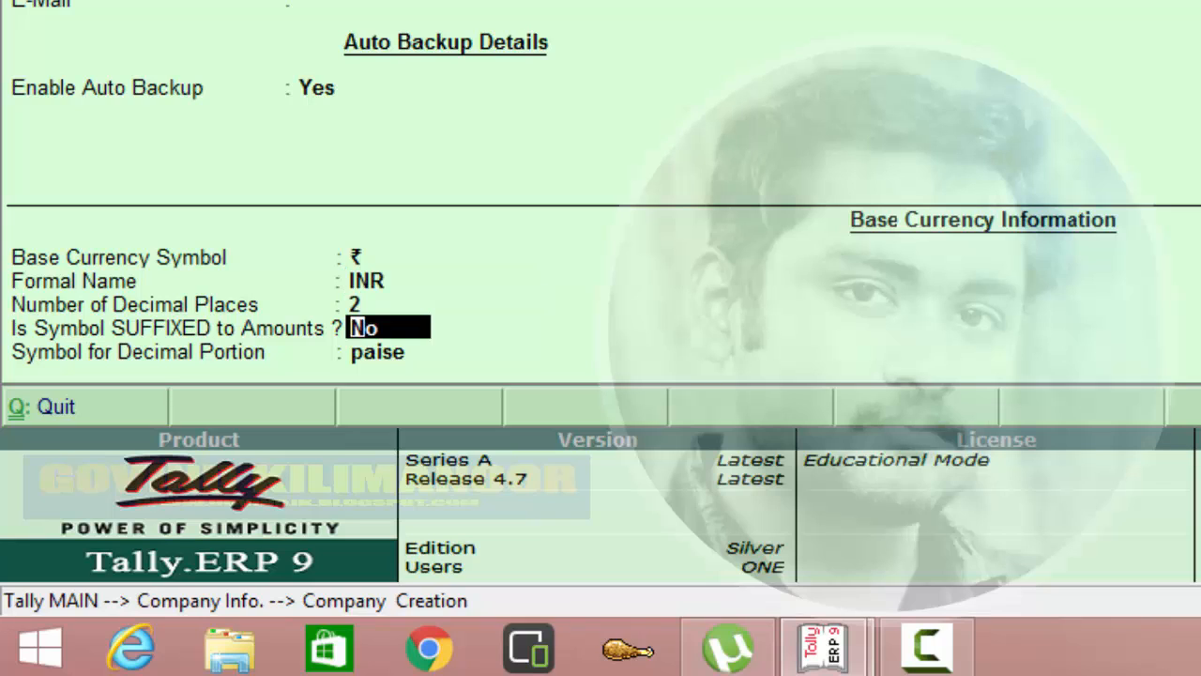
pyautogui.press('Return')
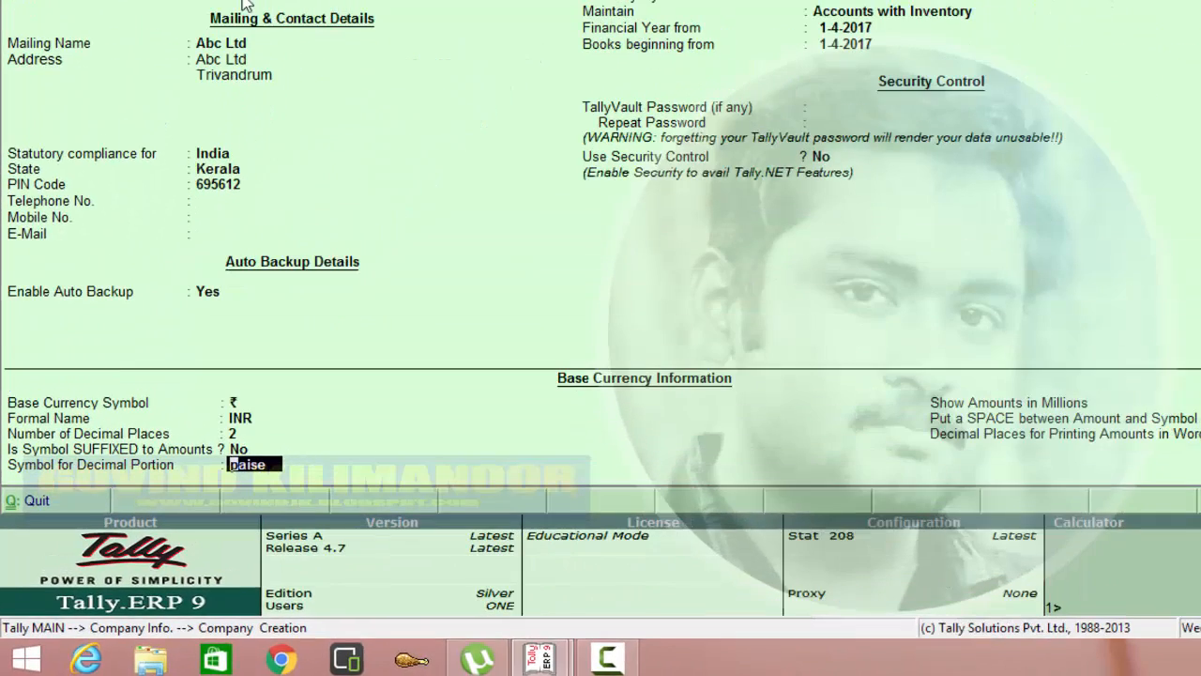
pyautogui.press('Return')
pyautogui.press('Return')
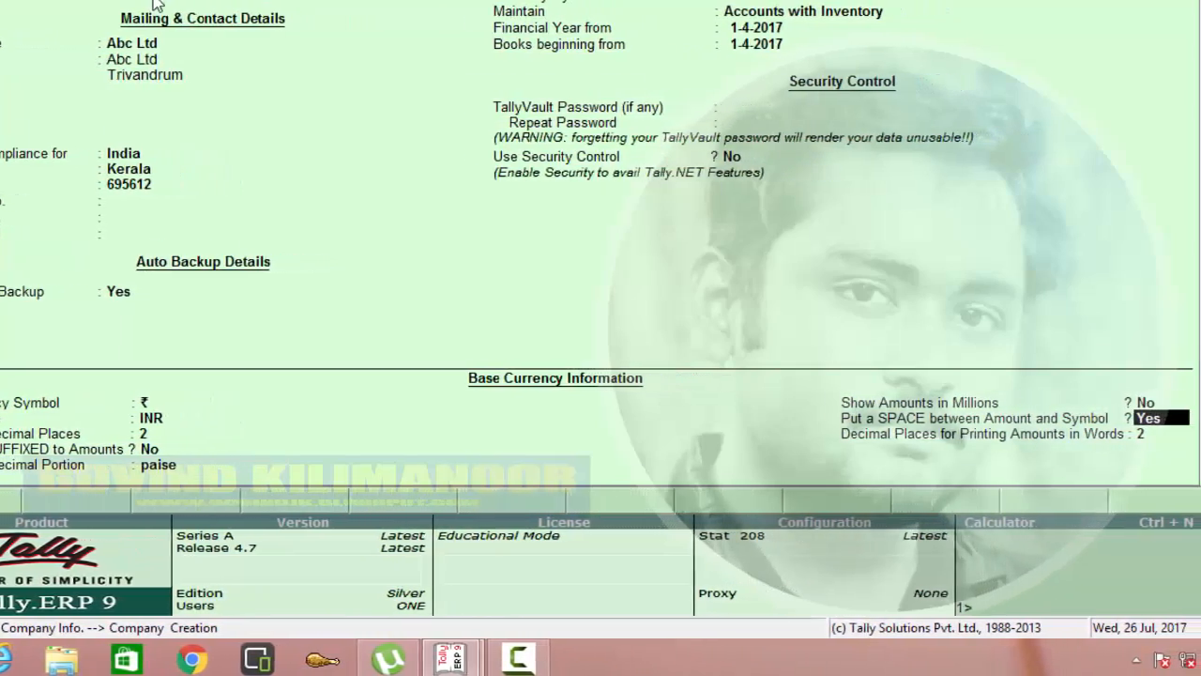
pyautogui.press('Return')
pyautogui.press('Return')
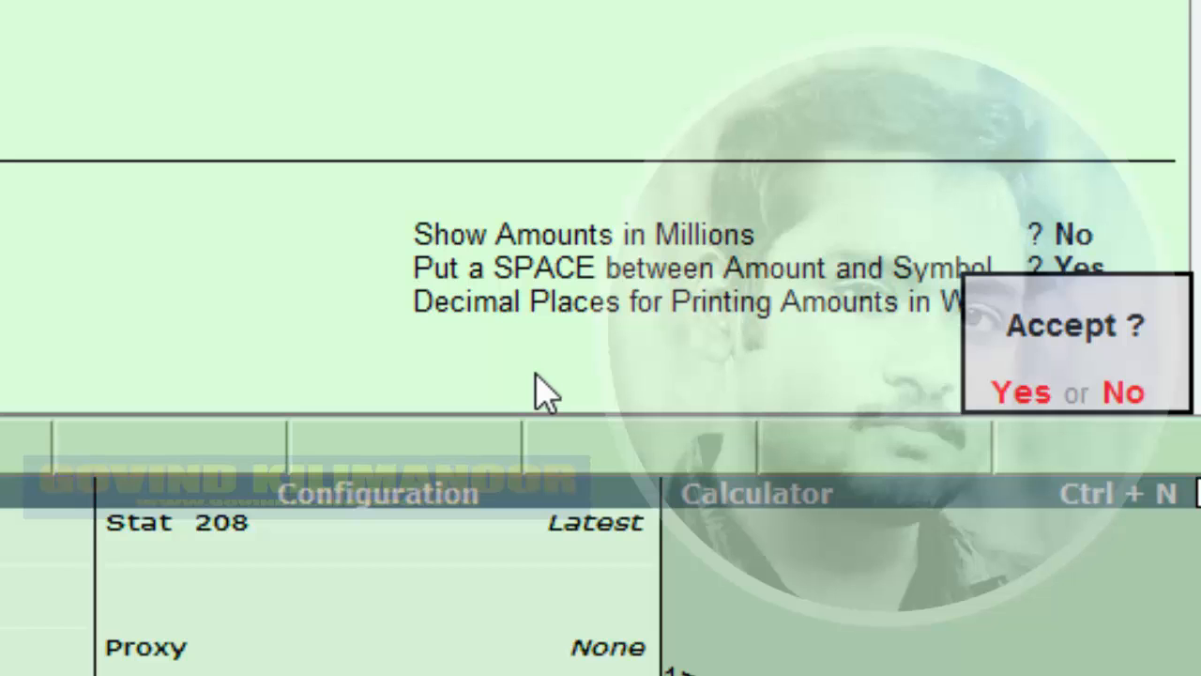
pyautogui.press('Return')
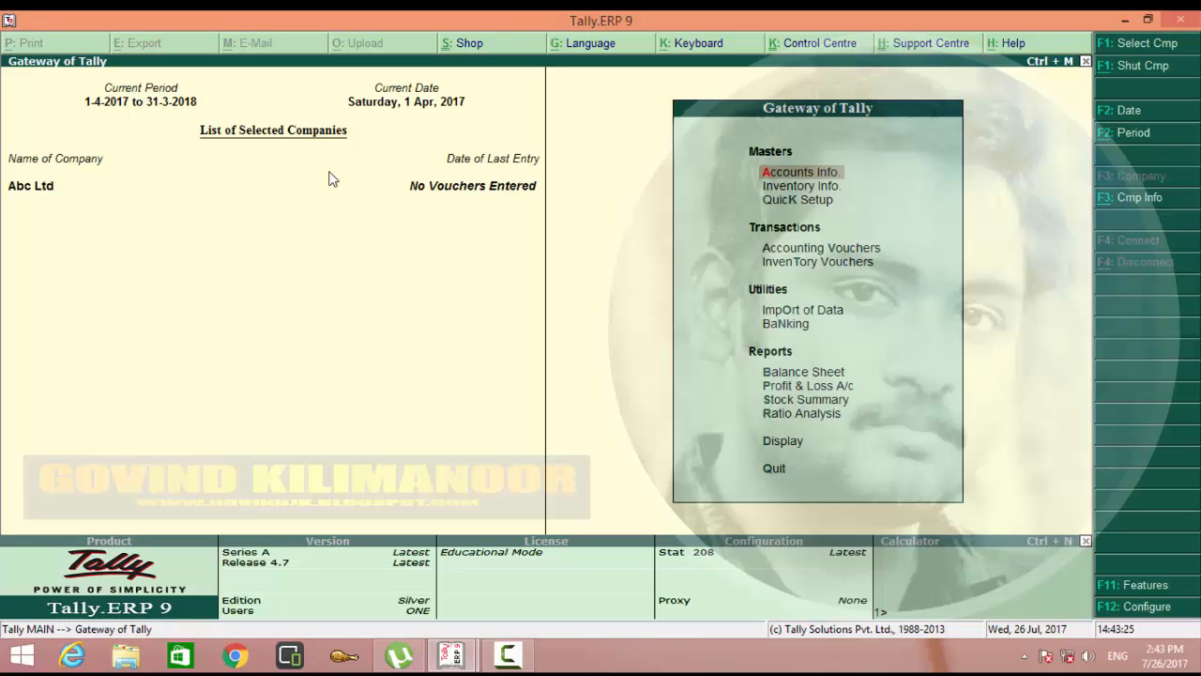
pyautogui.click(508, 654)
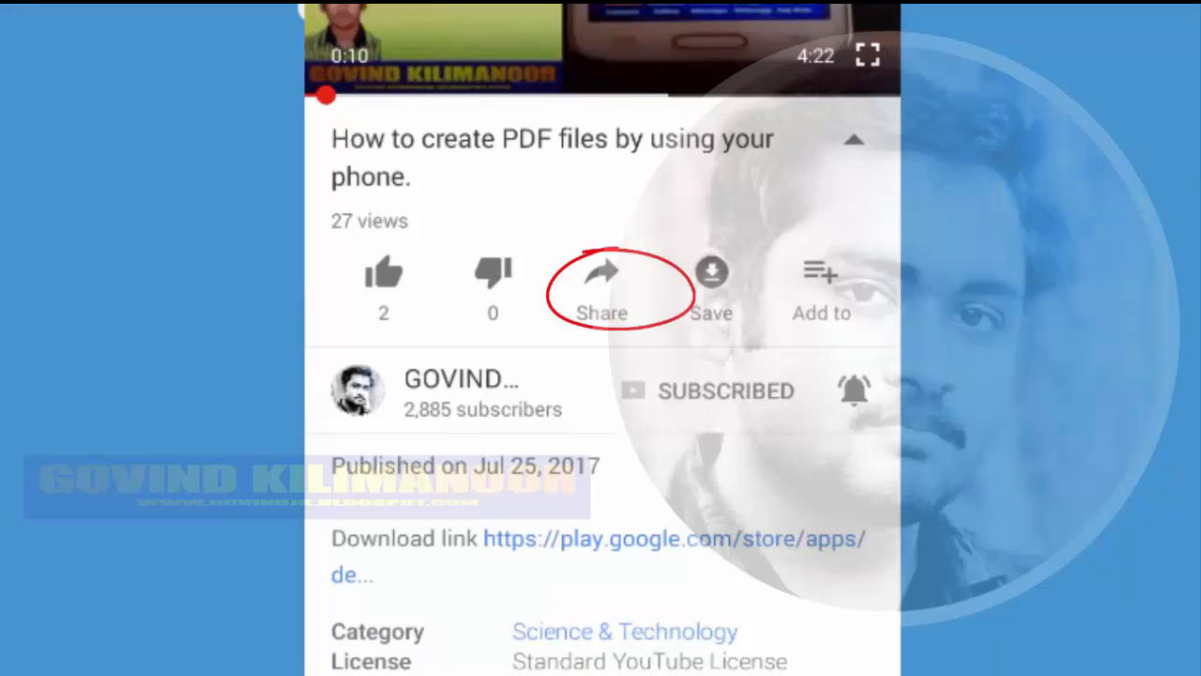
# Open the share options of the video about creating PDF files by phone and browse the sharing targets.
pyautogui.click(602, 289)
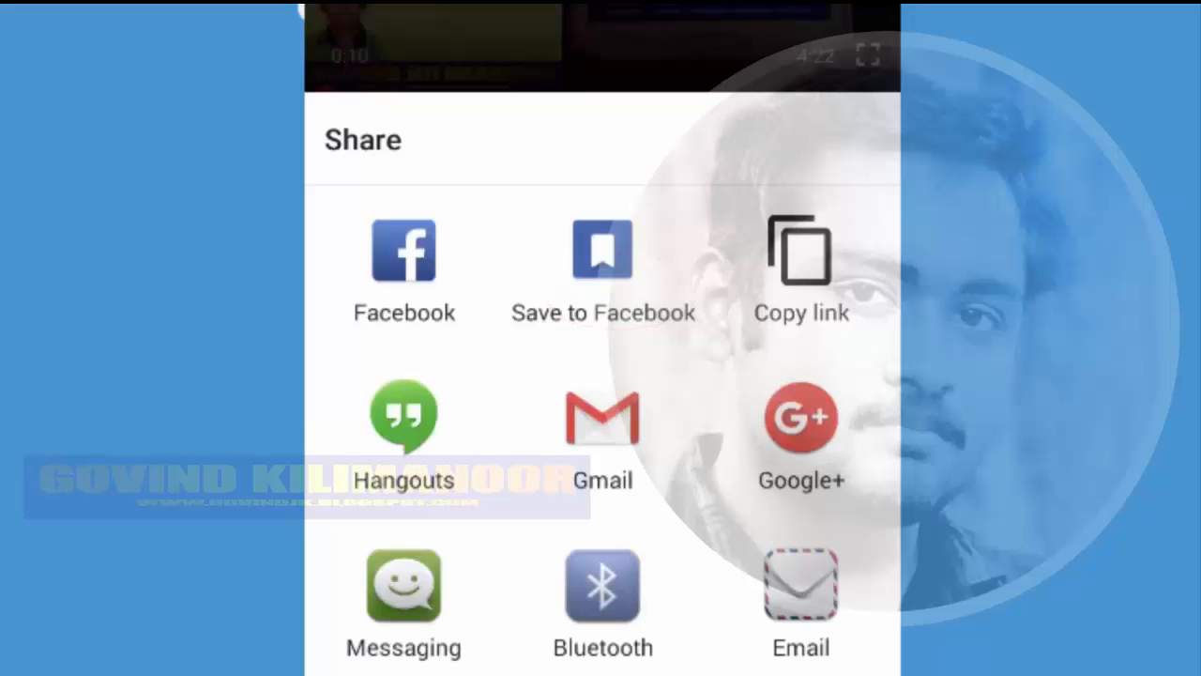
pyautogui.scroll(-5, 603, 368)
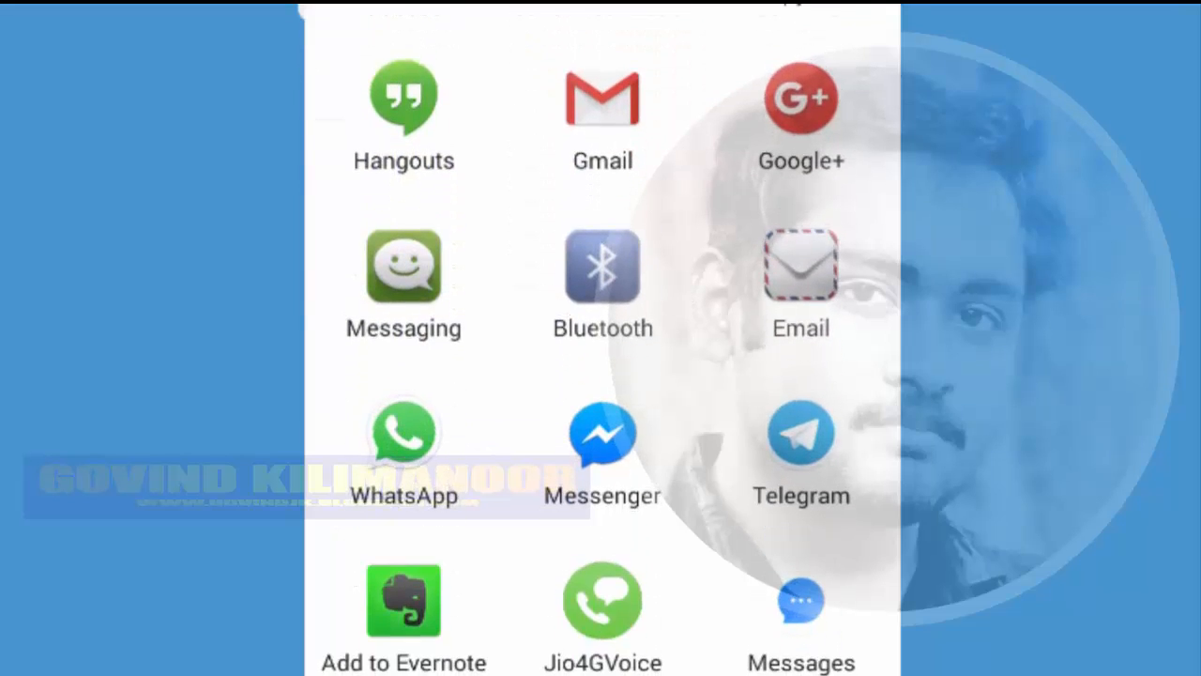
pyautogui.scroll(3, 604, 367)
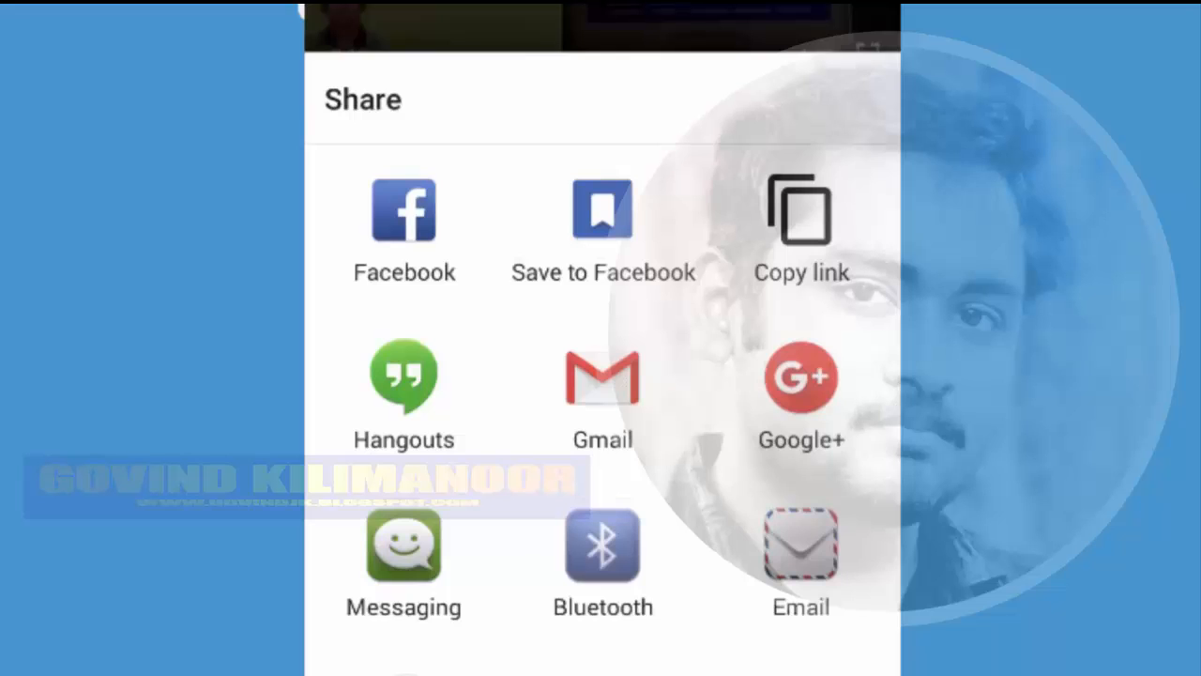
pyautogui.scroll(1, 604, 368)
pyautogui.scroll(-4, 603, 368)
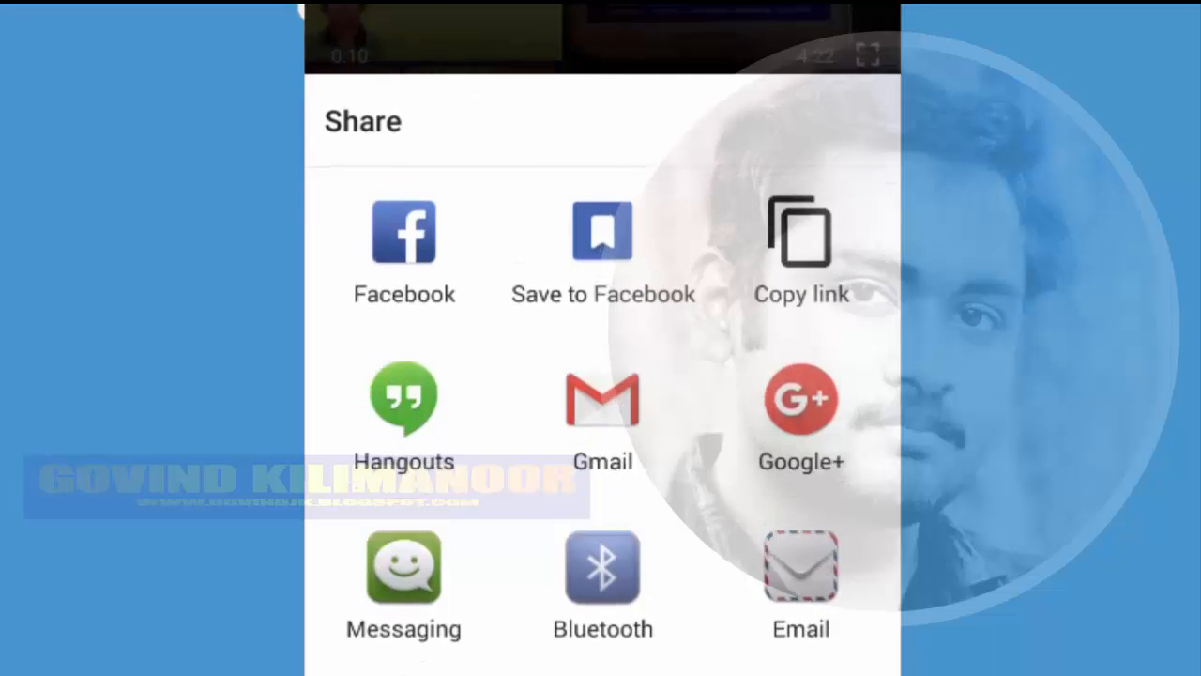